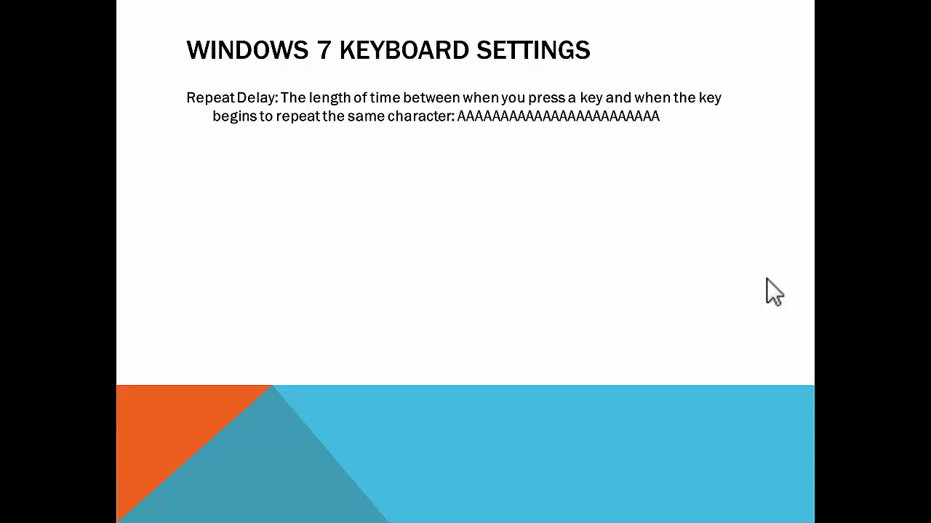
# Step: Advance the keyboard settings slide show and place the text cursor at the end of the Cursor Blink Rate line
pyautogui.press('Right')
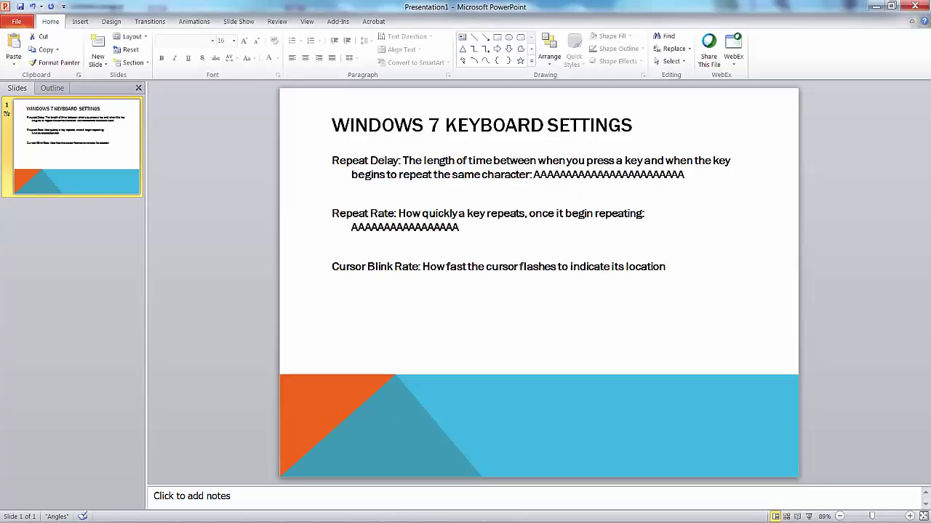
pyautogui.click(692, 268)
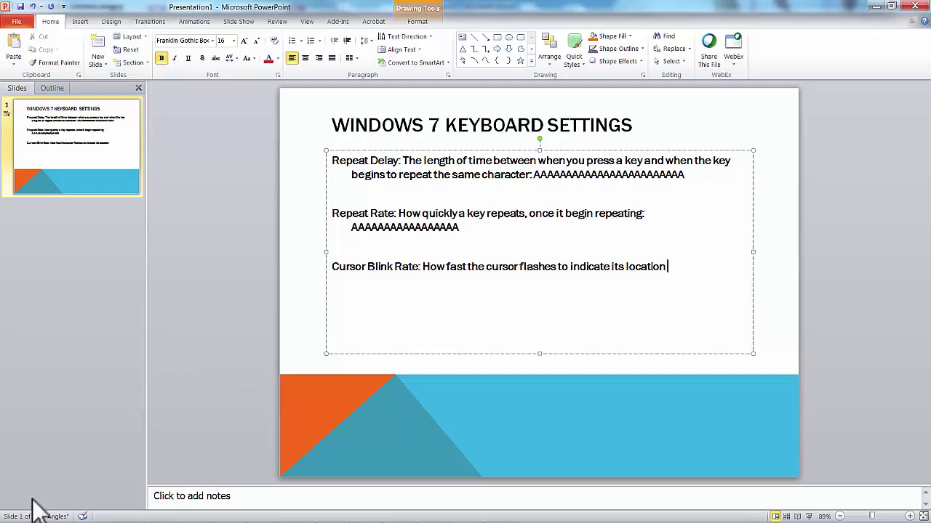
# Step: Open the Keyboard settings from the Windows Control Panel and move the properties dialog over the middle of the Control Panel window
pyautogui.moveTo(11, 520)
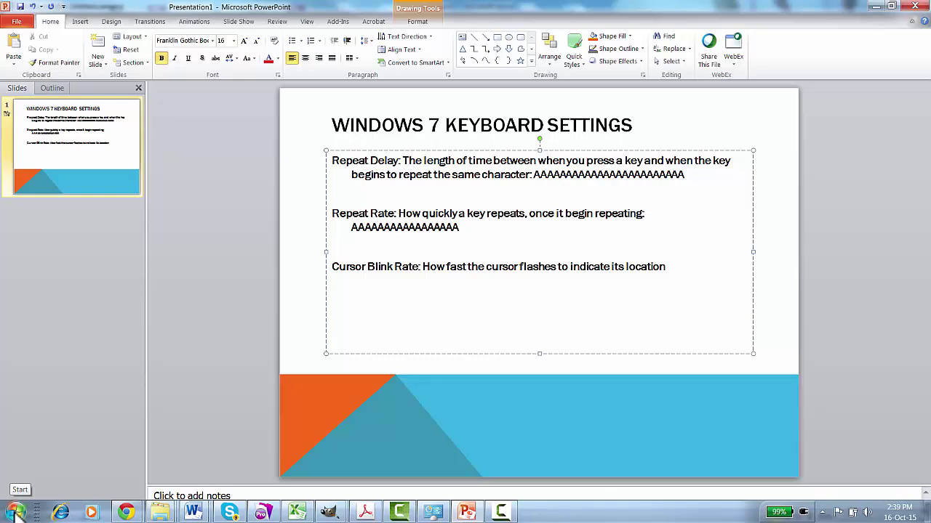
pyautogui.click(16, 513)
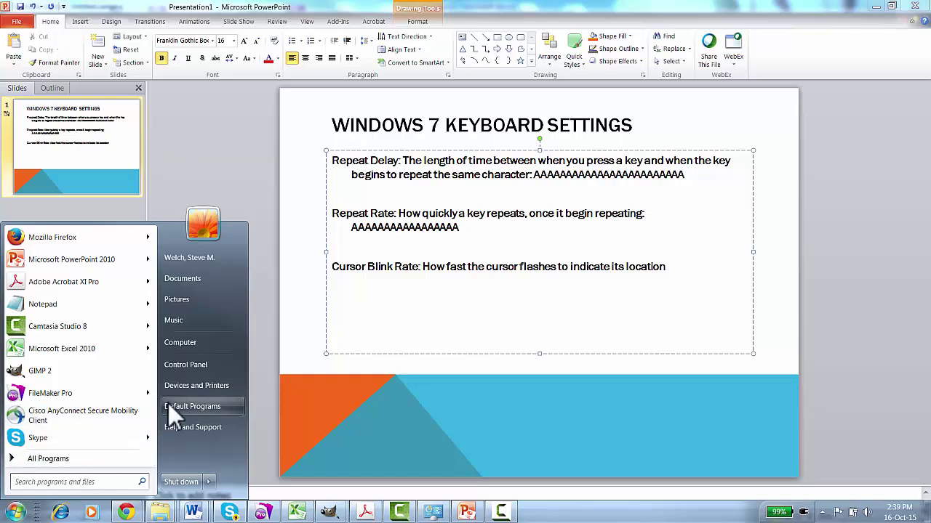
pyautogui.click(185, 366)
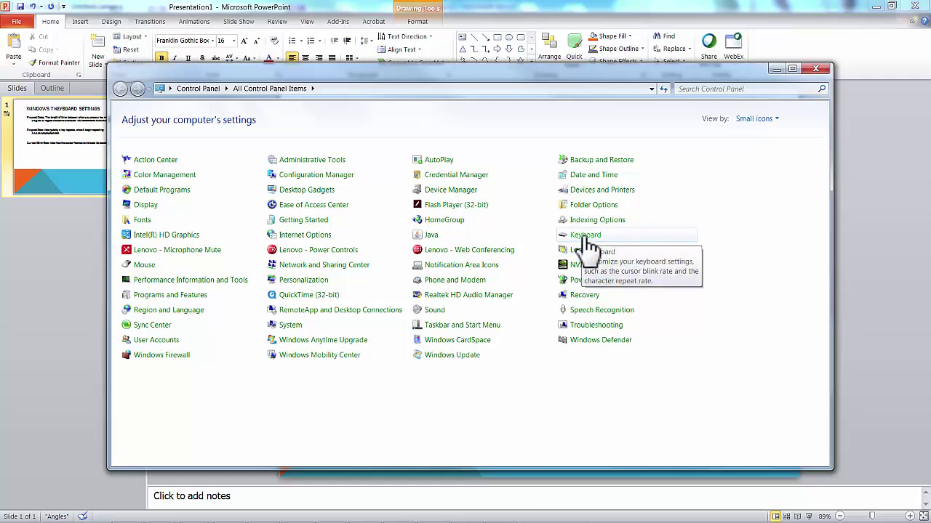
pyautogui.click(586, 239)
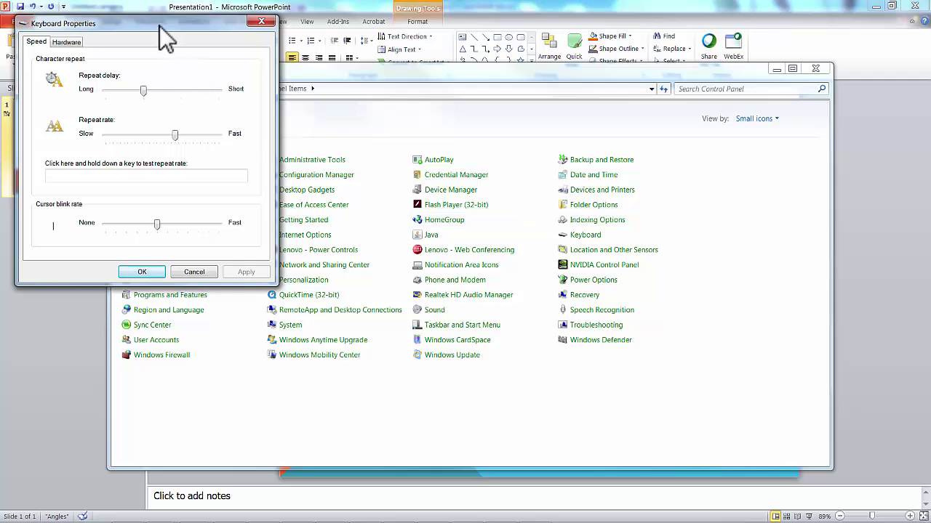
pyautogui.moveTo(159, 23); pyautogui.dragTo(421, 101)
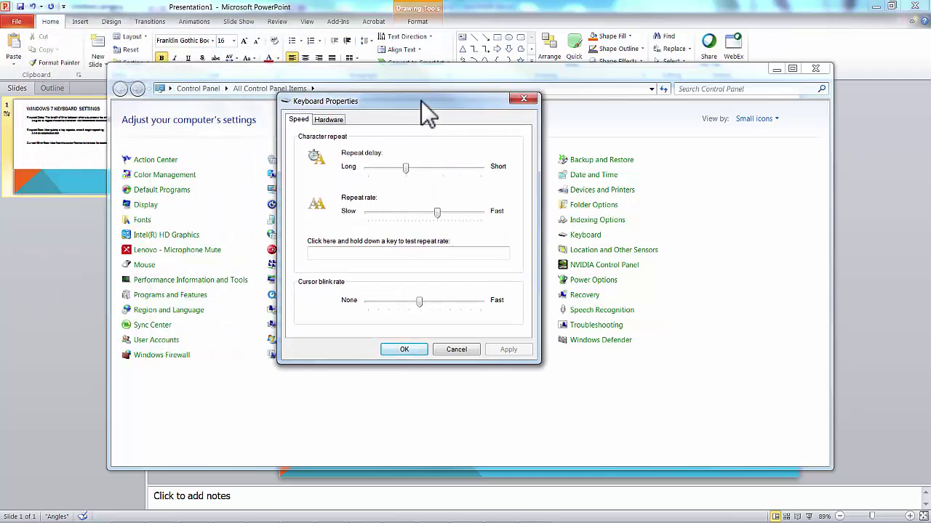
# Step: Test the current key repeat behaviour with a held letter k in the test field, and clear the field
pyautogui.click(338, 255)
pyautogui.click(333, 253)
pyautogui.write('k')
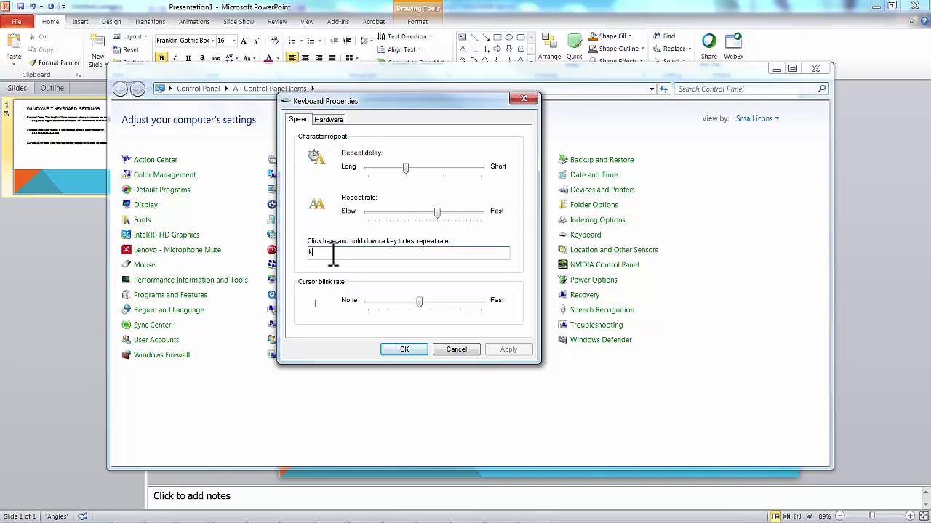
pyautogui.write('kkkkkkkkkkkkkkkkkkkkkkkkkkkkkkkkkkkkkkkkk')
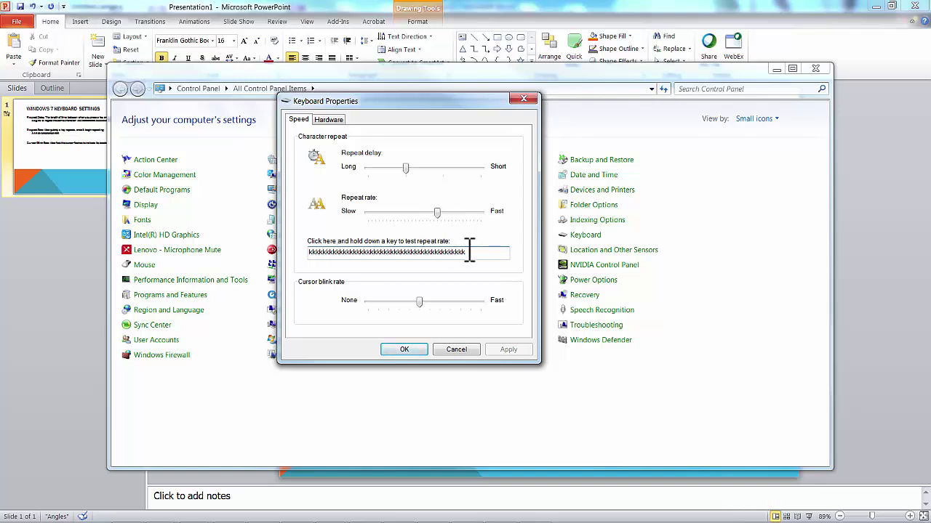
pyautogui.moveTo(482, 254); pyautogui.dragTo(308, 252)
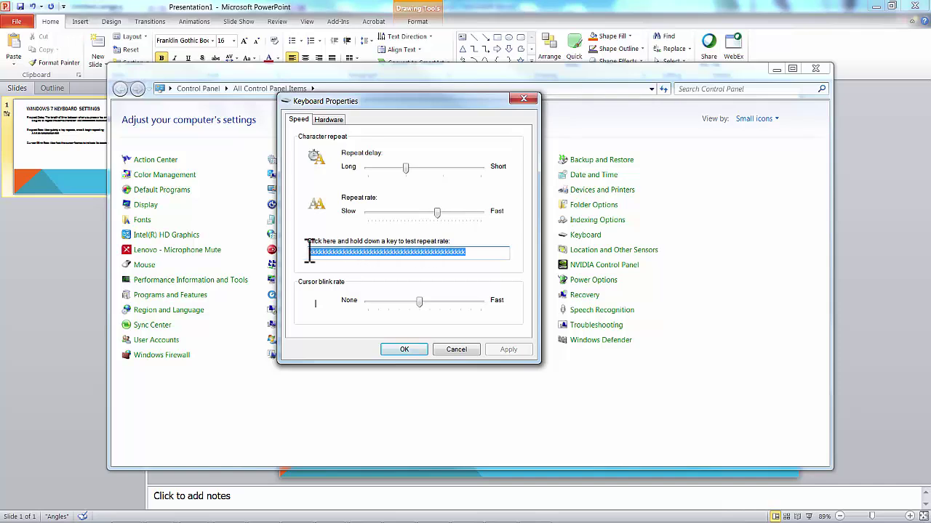
pyautogui.press('BackSpace')
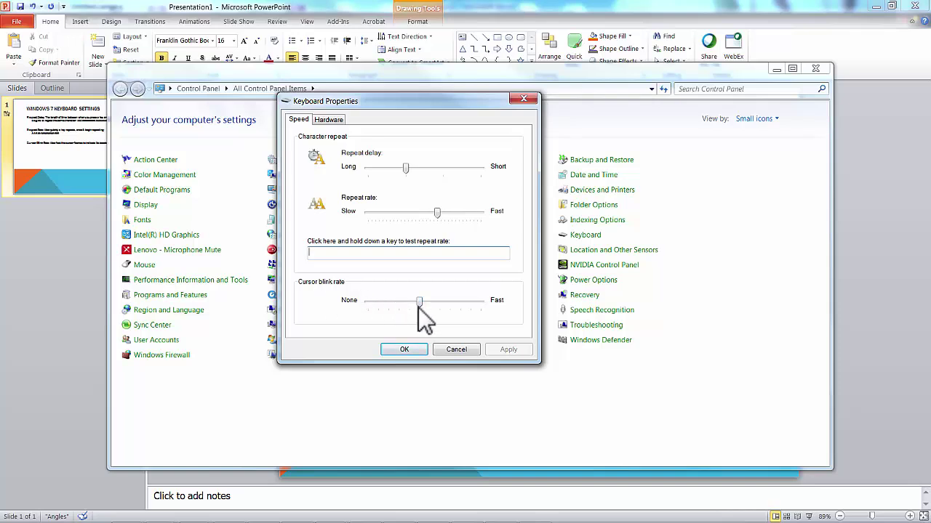
# Step: Try the cursor blink rate at its fastest setting, and return it to the middle of the range
pyautogui.moveTo(420, 300); pyautogui.dragTo(493, 303)
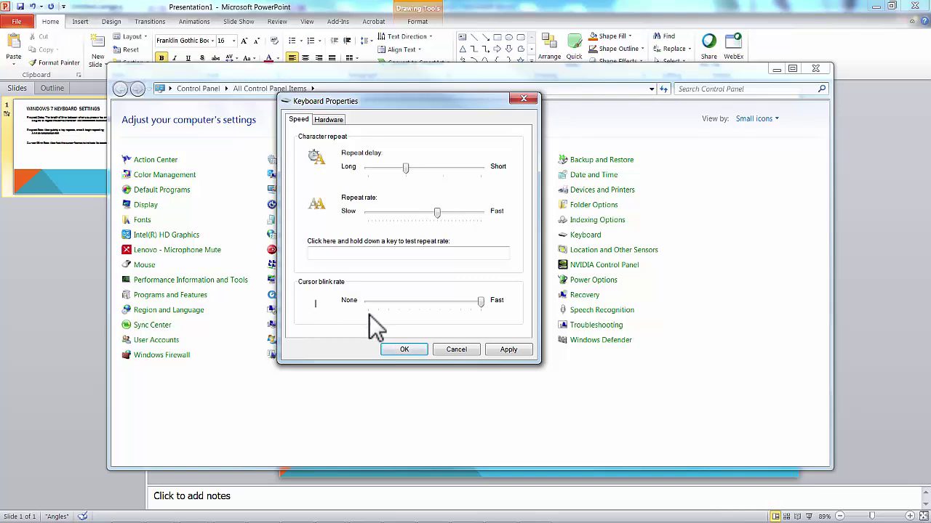
pyautogui.moveTo(481, 301); pyautogui.dragTo(419, 304)
pyautogui.click(342, 256)
# Step: Set the repeat delay to Long, test it with a held letter k, and erase the test characters
pyautogui.click(406, 168)
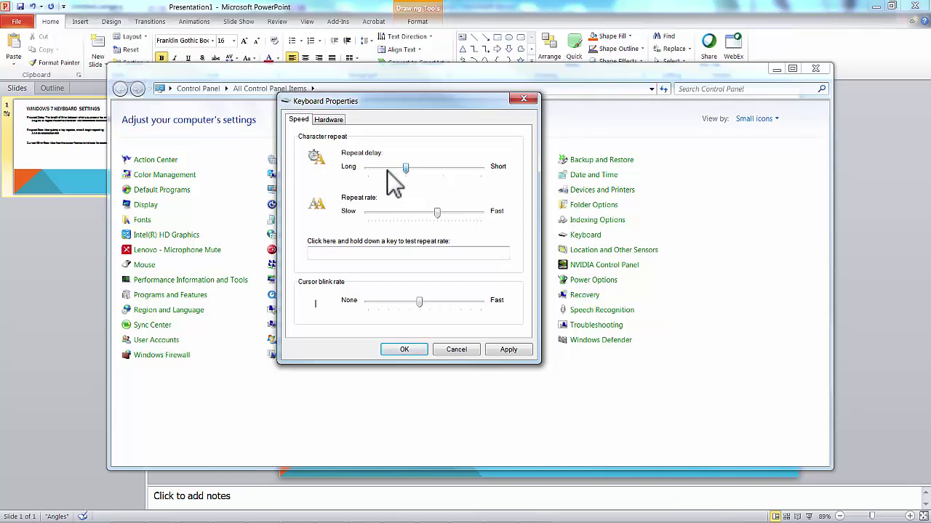
pyautogui.press('Left')
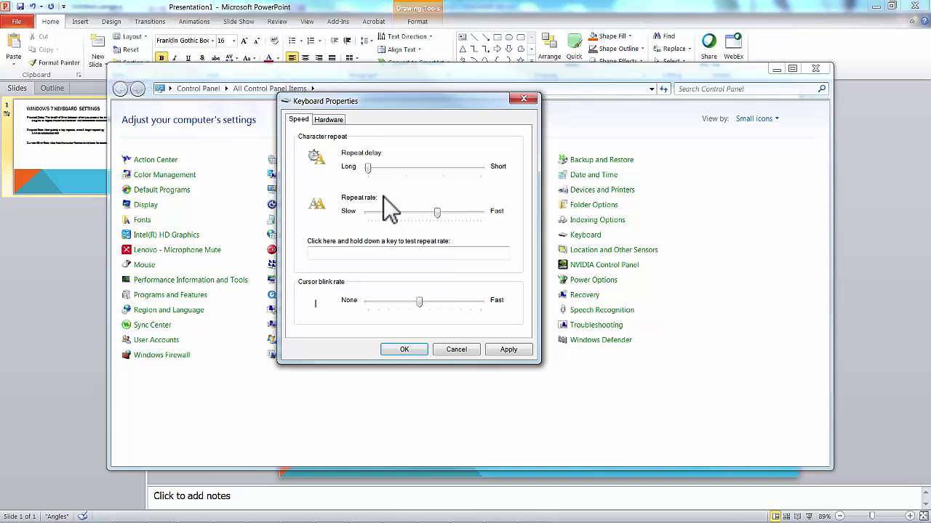
pyautogui.click(335, 254)
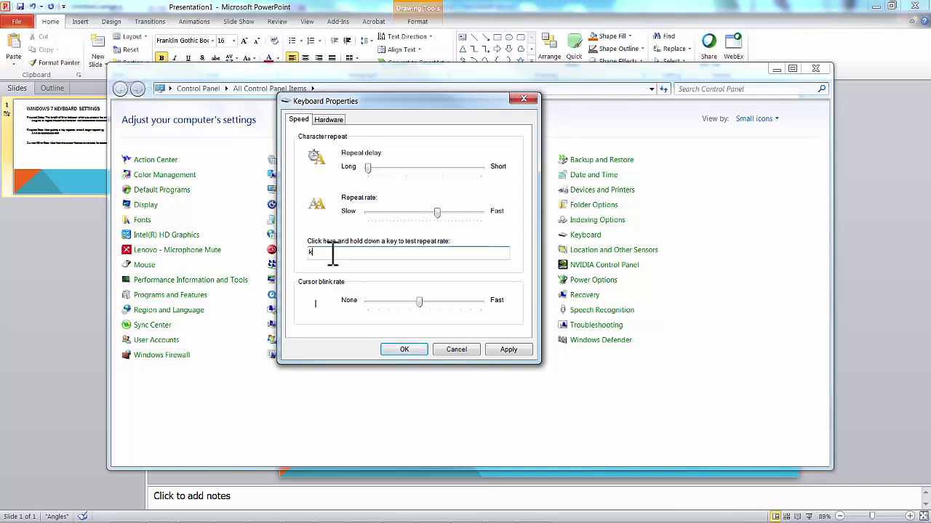
pyautogui.write('kkkkkkkkkkkkkkkkkkkkkkkkkkkkkkk')
pyautogui.press('BackSpace')
pyautogui.press('BackSpace')
pyautogui.press('BackSpace')
pyautogui.press('BackSpace')
pyautogui.press('BackSpace')
pyautogui.press('BackSpace')
pyautogui.press('BackSpace')
pyautogui.press('BackSpace')
pyautogui.press('BackSpace')
pyautogui.press('BackSpace')
pyautogui.press('BackSpace')
pyautogui.press('BackSpace')
pyautogui.press('BackSpace')
pyautogui.press('BackSpace')
pyautogui.press('BackSpace')
pyautogui.press('BackSpace')
pyautogui.press('BackSpace')
pyautogui.press('BackSpace')
pyautogui.press('BackSpace')
pyautogui.press('BackSpace')
# Step: Set the repeat delay to Short, test it with a held letter k, and clear the test field
pyautogui.moveTo(369, 168); pyautogui.dragTo(493, 173)
pyautogui.click(318, 253)
pyautogui.write('kkkkkkkkkkkkkkkkkkkkkkkkkkkkkkkkkkkkkkkkkkkkkkk')
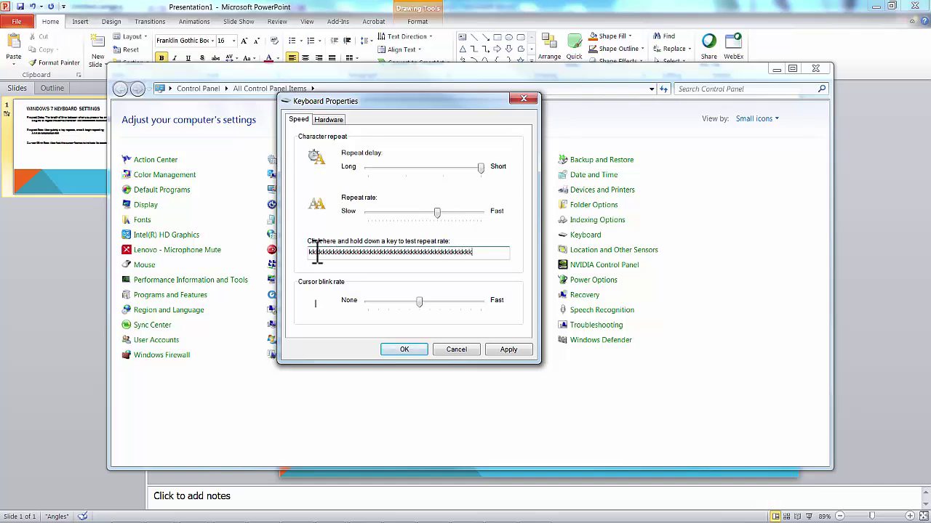
pyautogui.moveTo(482, 253); pyautogui.dragTo(309, 254)
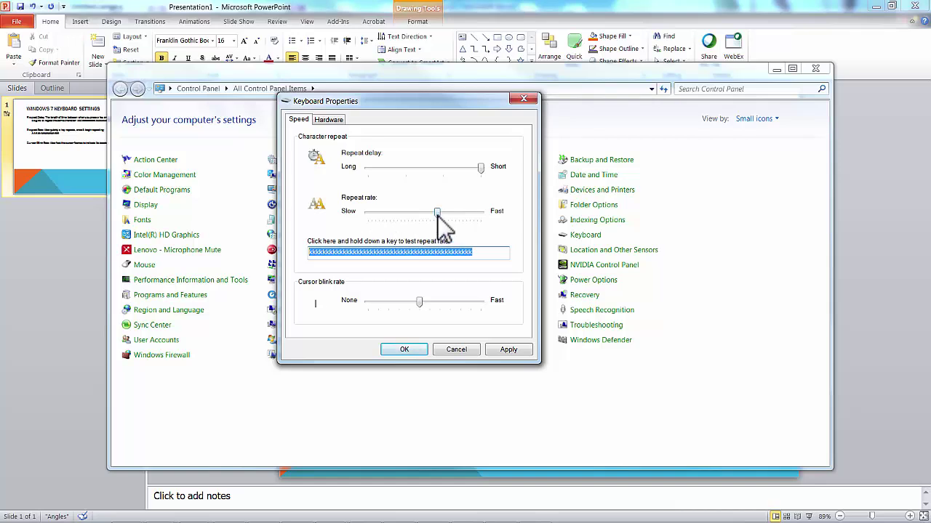
pyautogui.press('BackSpace')
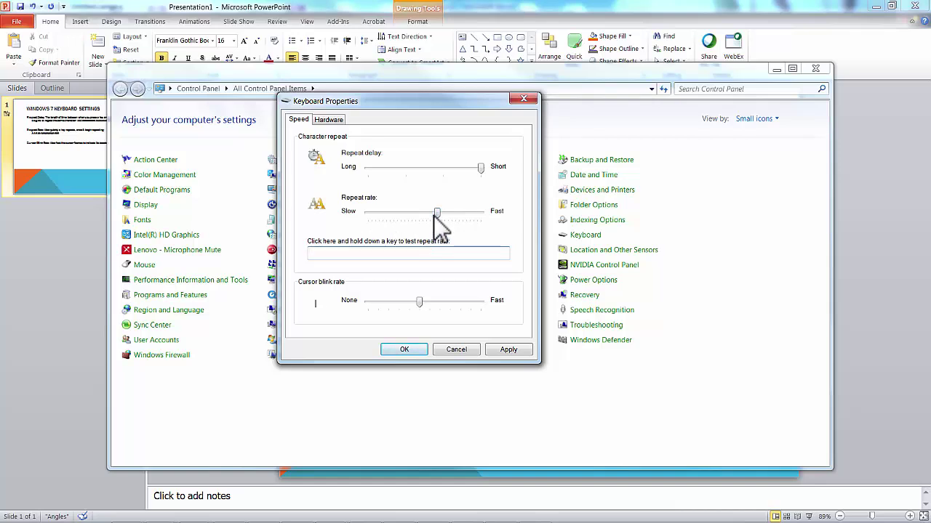
# Step: Set the repeat rate to Fast, test it with a held letter k, and clear the test field
pyautogui.moveTo(437, 212); pyautogui.dragTo(492, 212)
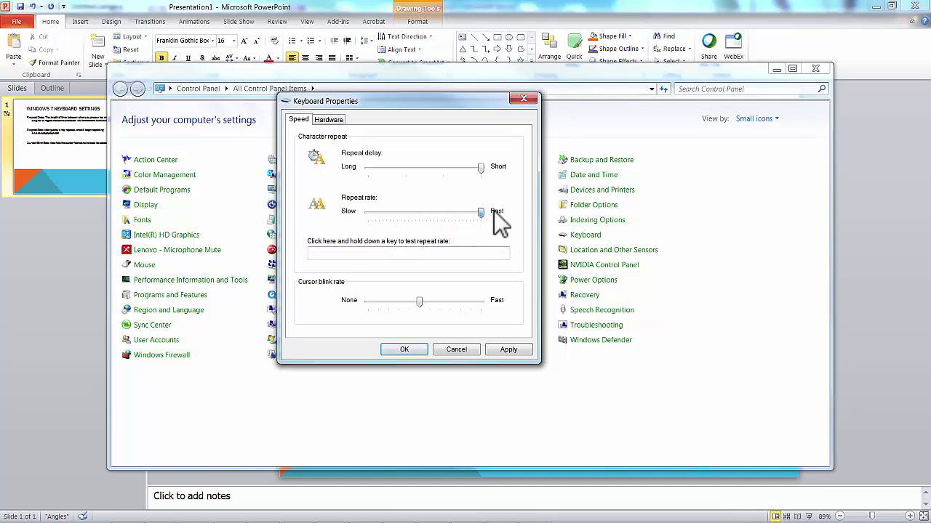
pyautogui.click(328, 255)
pyautogui.write('kkkkkkkkkkkkkkkkkkkkkkkkkkkkkkkkkkkkkkkkkkkkkkk')
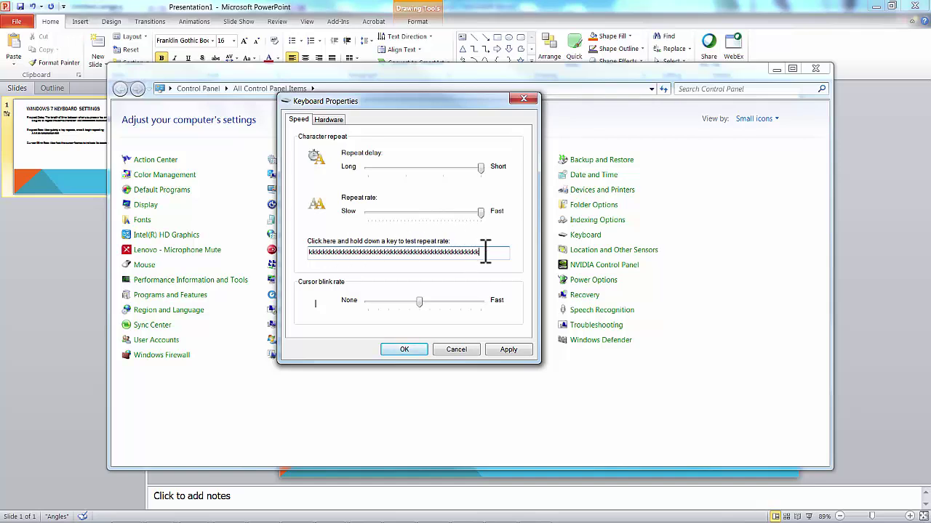
pyautogui.moveTo(484, 252); pyautogui.dragTo(312, 255)
pyautogui.press('BackSpace')
pyautogui.press('BackSpace')
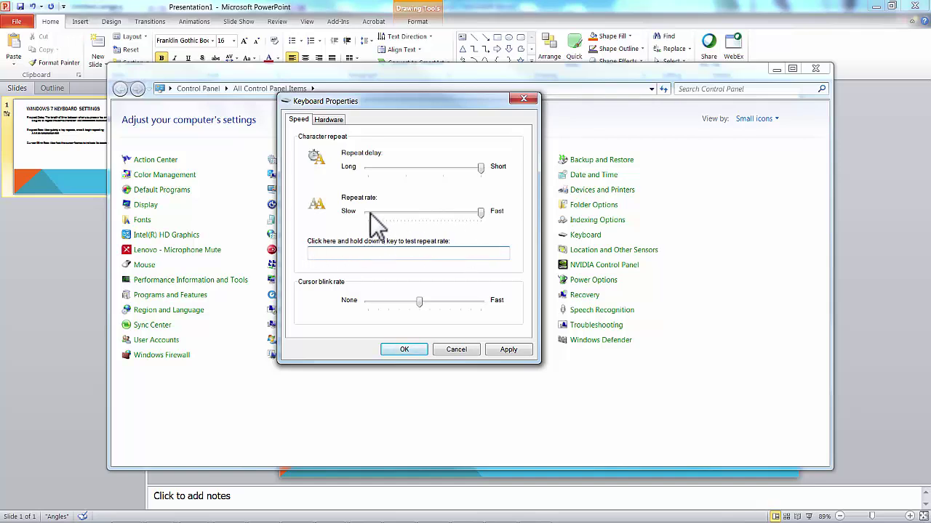
# Step: Set the repeat rate to Slow and test it with a held letter k in the test field
pyautogui.click(369, 213)
pyautogui.moveTo(460, 215); pyautogui.dragTo(368, 215)
pyautogui.click(319, 253)
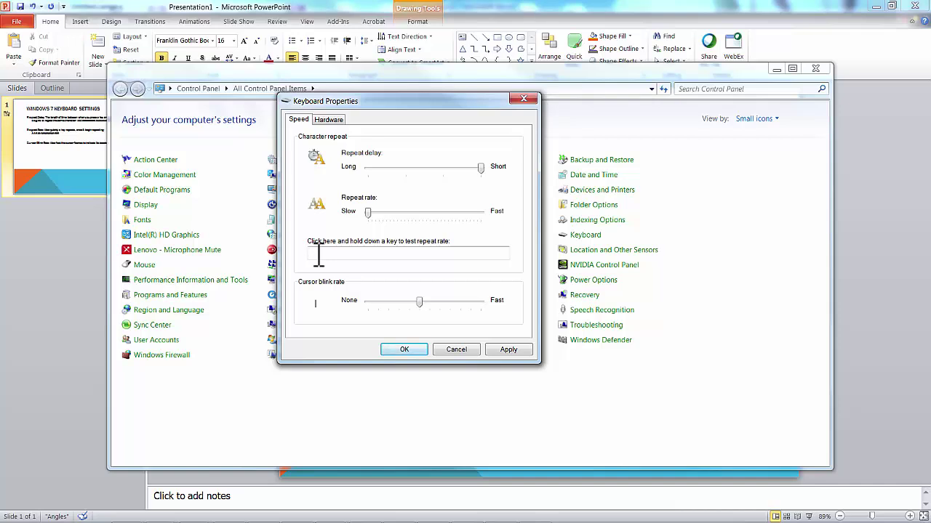
pyautogui.write('kkkkkkkkkkkkkkkkkk')
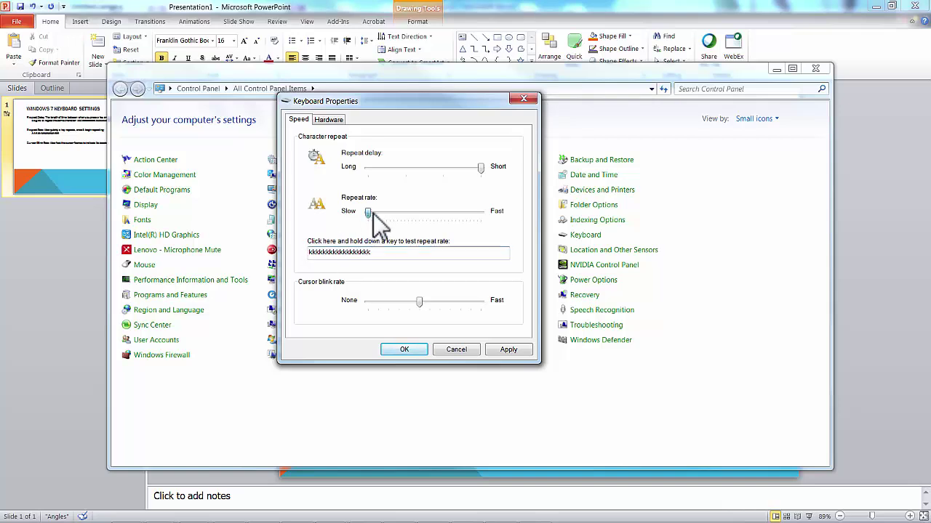
# Step: Return the repeat rate to Fast and add more held k characters to the existing test text
pyautogui.moveTo(371, 213); pyautogui.dragTo(486, 213)
pyautogui.click(405, 253)
pyautogui.write('kkkkkkkkkkkkkkkkkkkk')
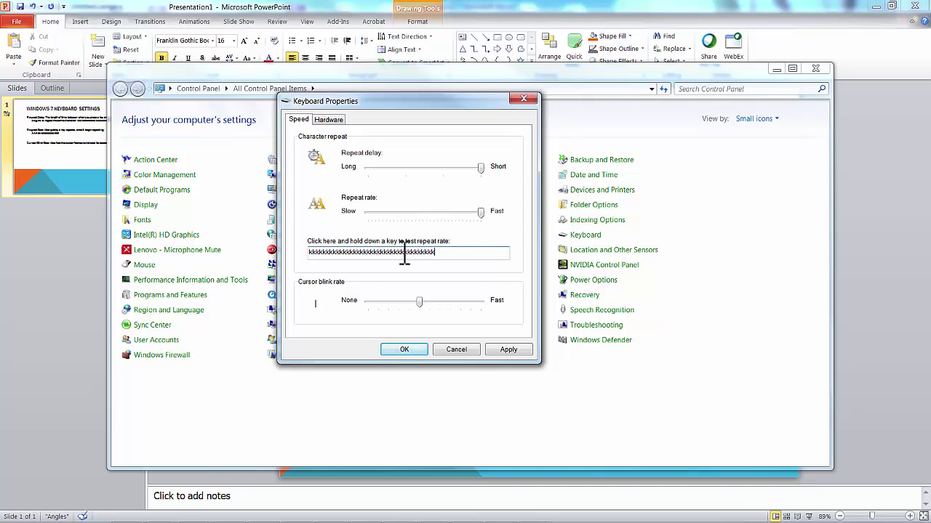
# Step: Set the repeat rate slightly below the middle of its range, clear the test text, and accept the keyboard settings
pyautogui.moveTo(427, 212); pyautogui.dragTo(416, 214)
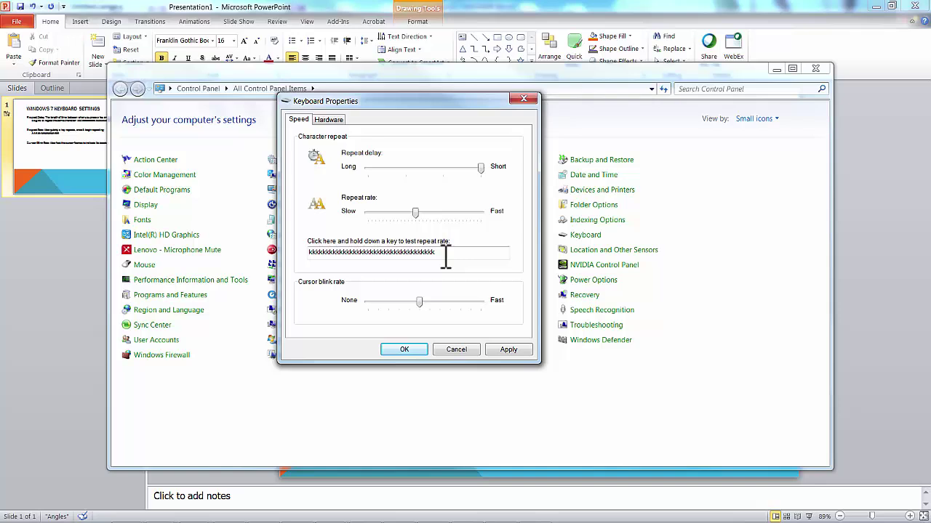
pyautogui.moveTo(446, 255); pyautogui.dragTo(322, 259)
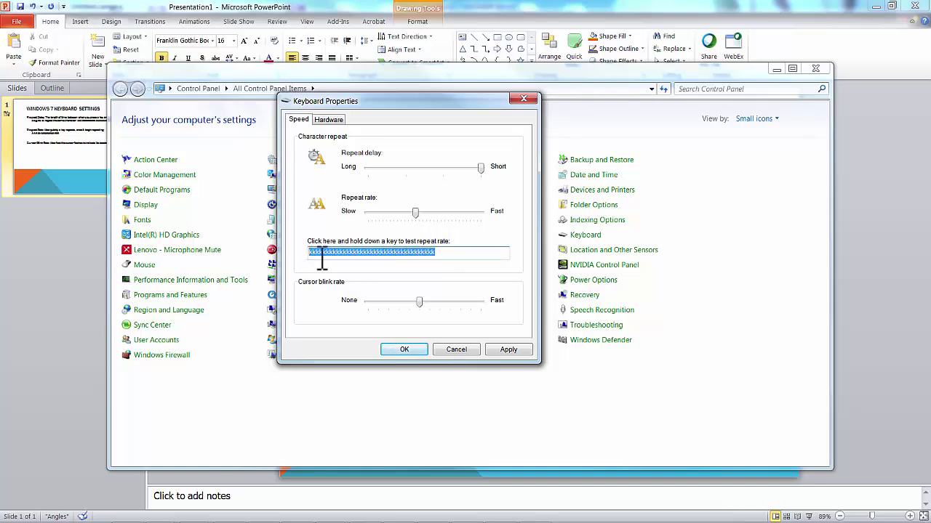
pyautogui.press('BackSpace')
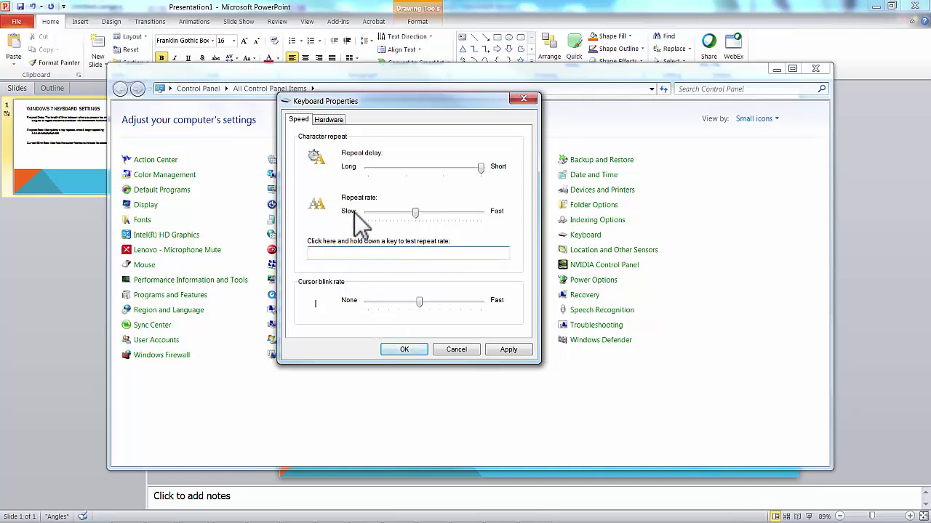
pyautogui.click(404, 350)
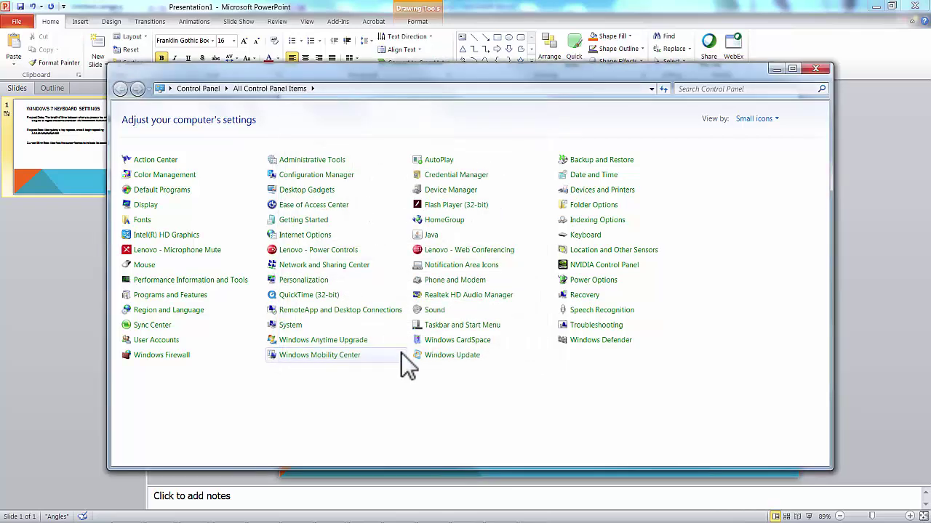